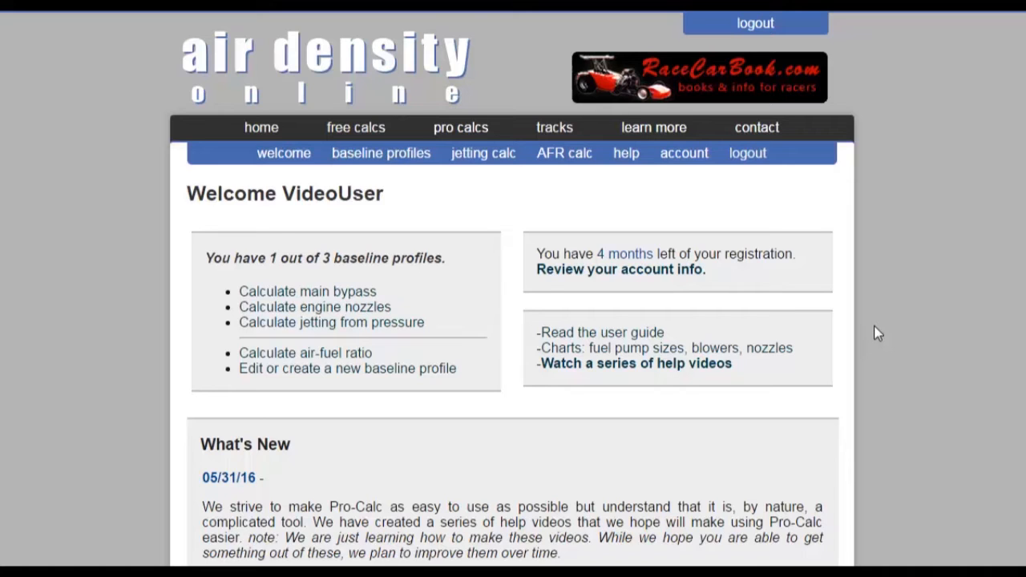
Open the list of baseline profiles and review the engine size and optimum AFR of the NA 360 HPpk profile.
left_click(409, 156)
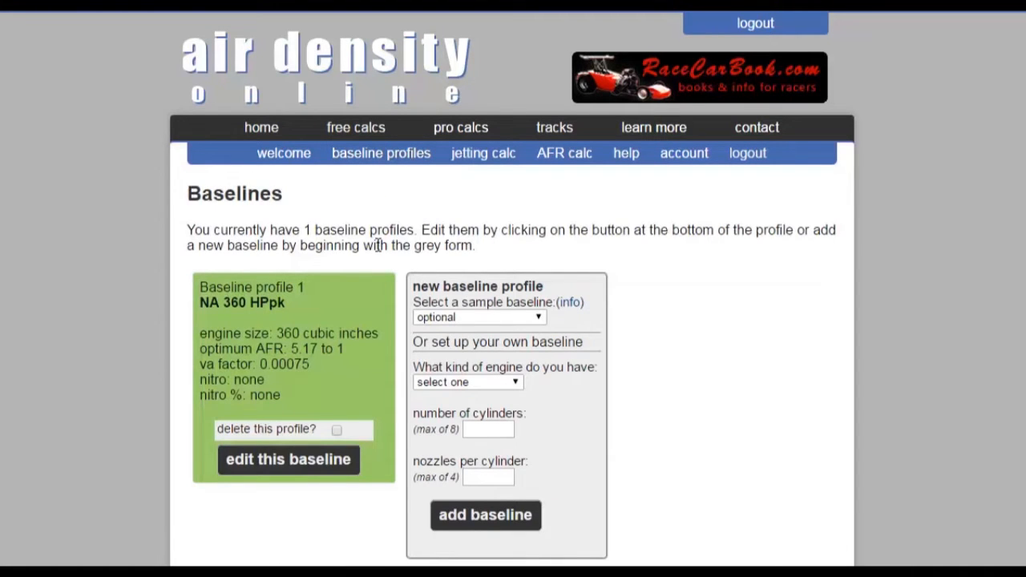
left_click_drag(277, 333, 377, 328)
left_click(376, 372)
left_click_drag(290, 349, 346, 353)
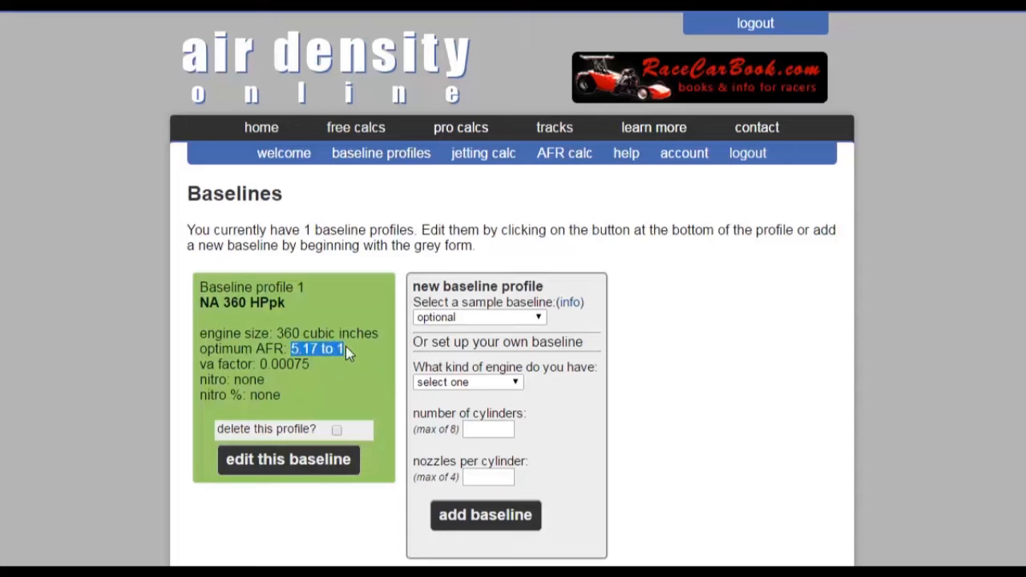
left_click(354, 351)
Open the NA 360 HPpk baseline for editing and review its volumetric efficiency and high-speed bypass diameter.
left_click(312, 463)
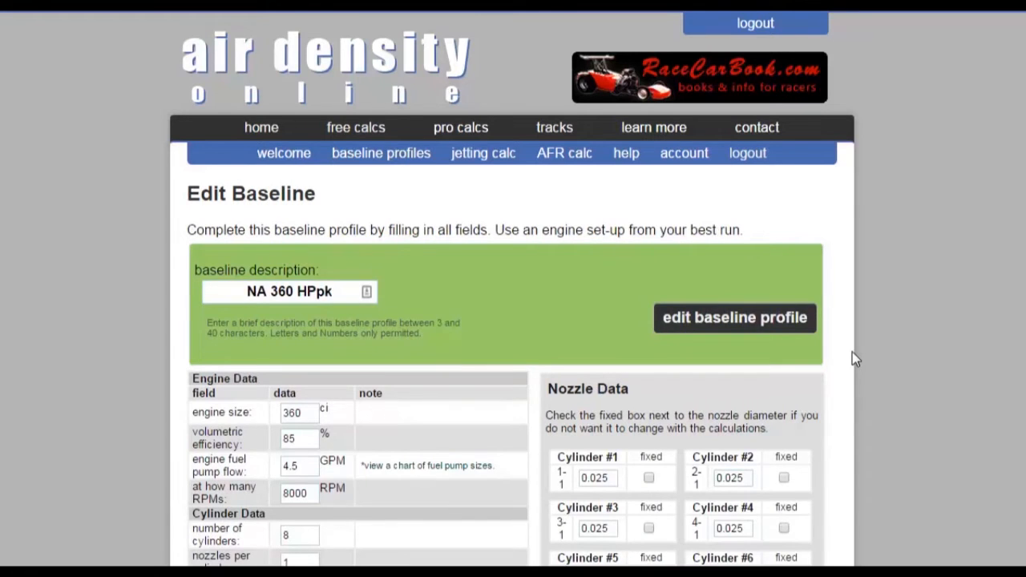
scroll(852, 352, "down", 2)
scroll(513, 320, "down", 1)
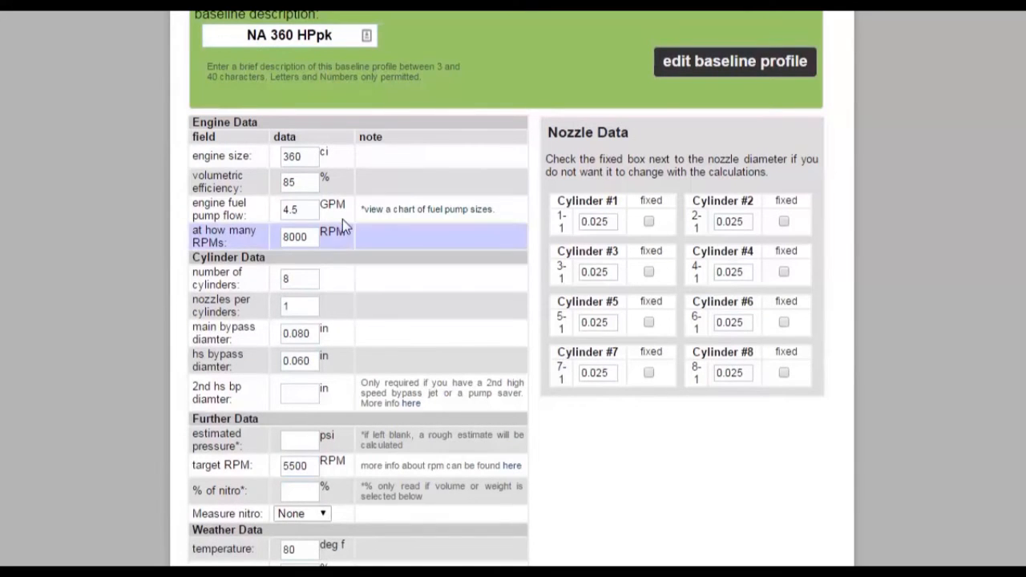
left_click_drag(317, 191, 274, 184)
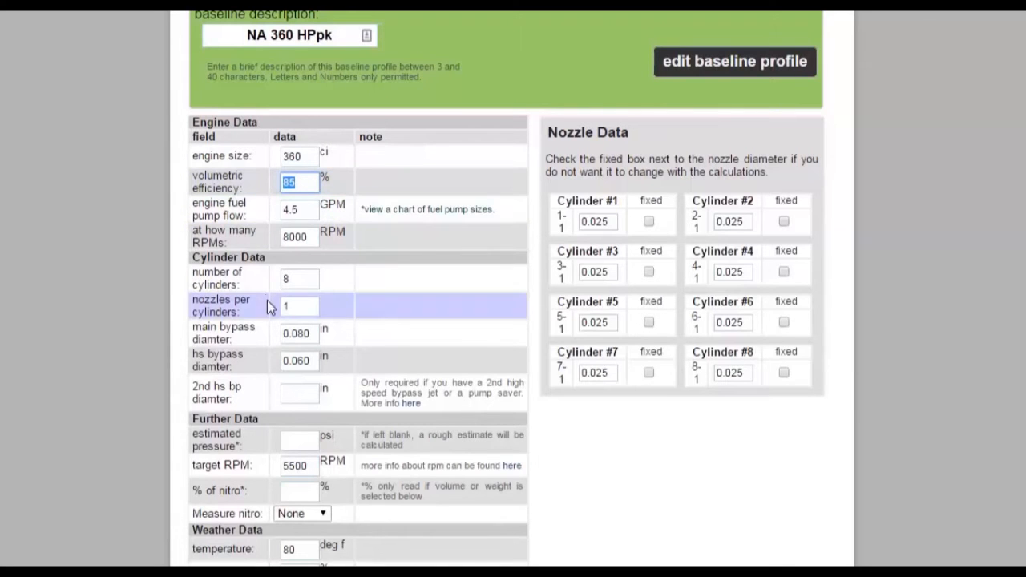
left_click_drag(316, 363, 253, 367)
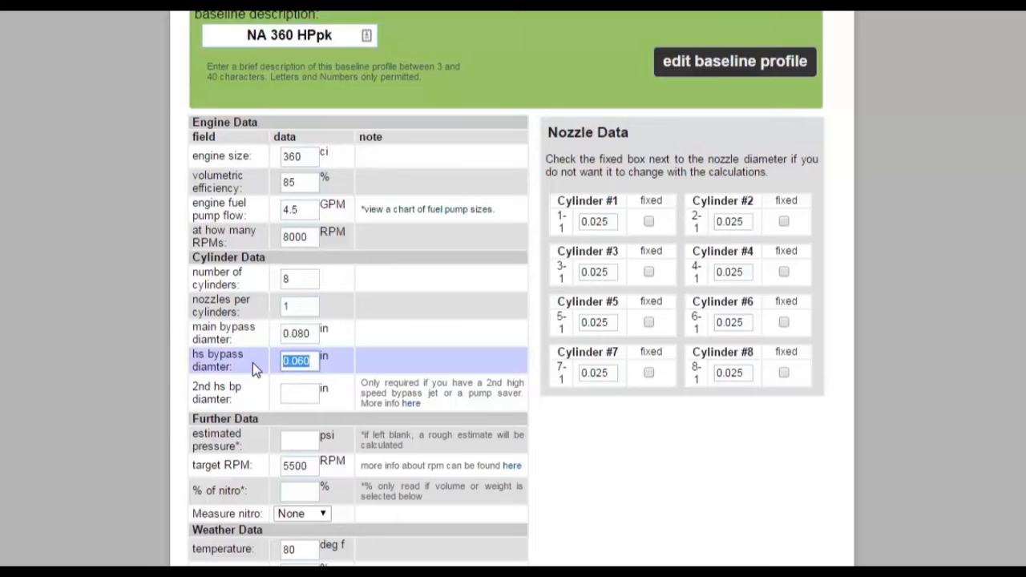
left_click(154, 340)
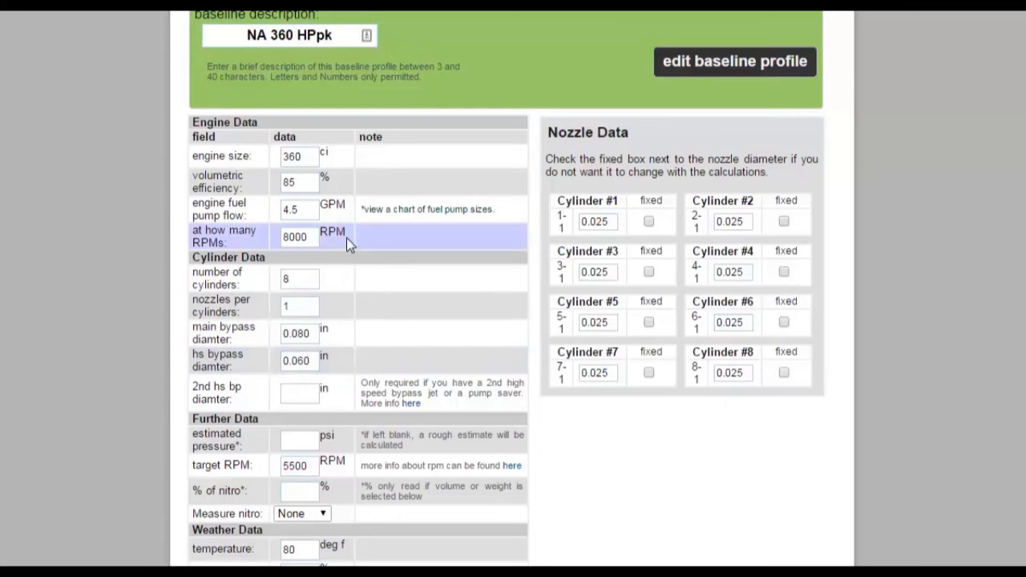
Review the fuel pump flow, the RPM it is rated at and the target RPM in the baseline data.
left_click_drag(311, 235, 230, 241)
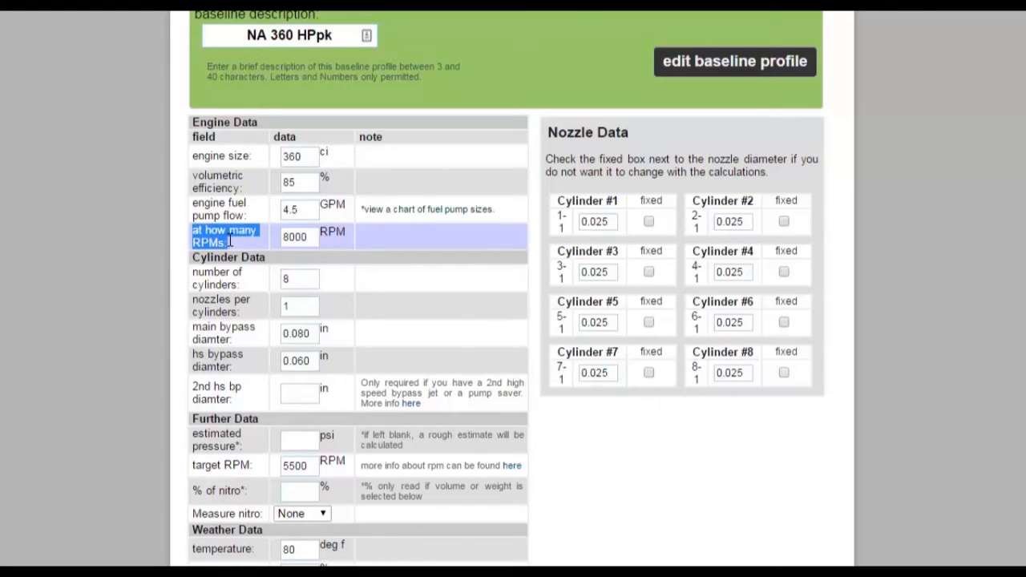
left_click(241, 240)
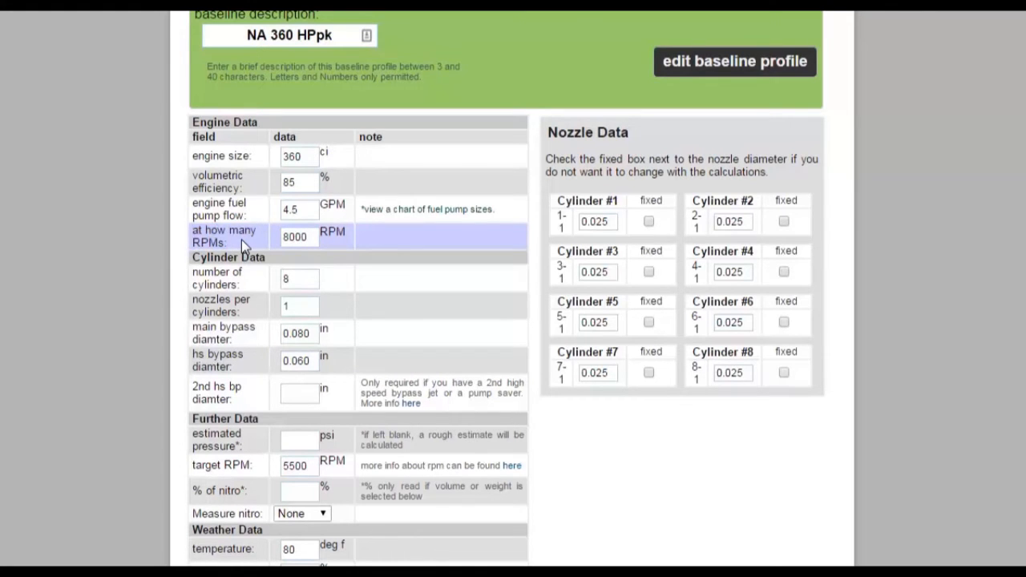
left_click(307, 207)
left_click_drag(307, 207, 264, 204)
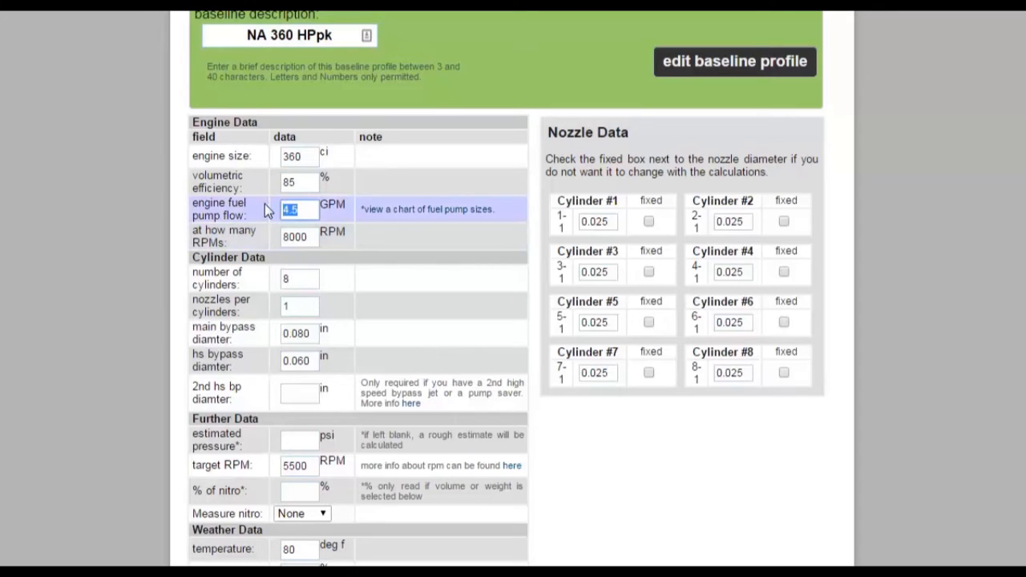
left_click(307, 207)
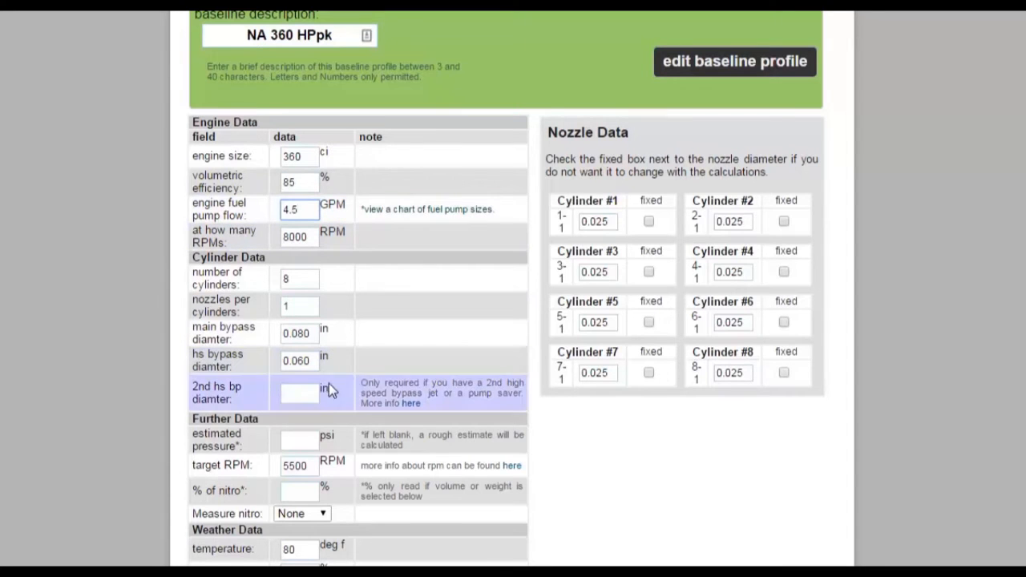
left_click_drag(253, 464, 193, 466)
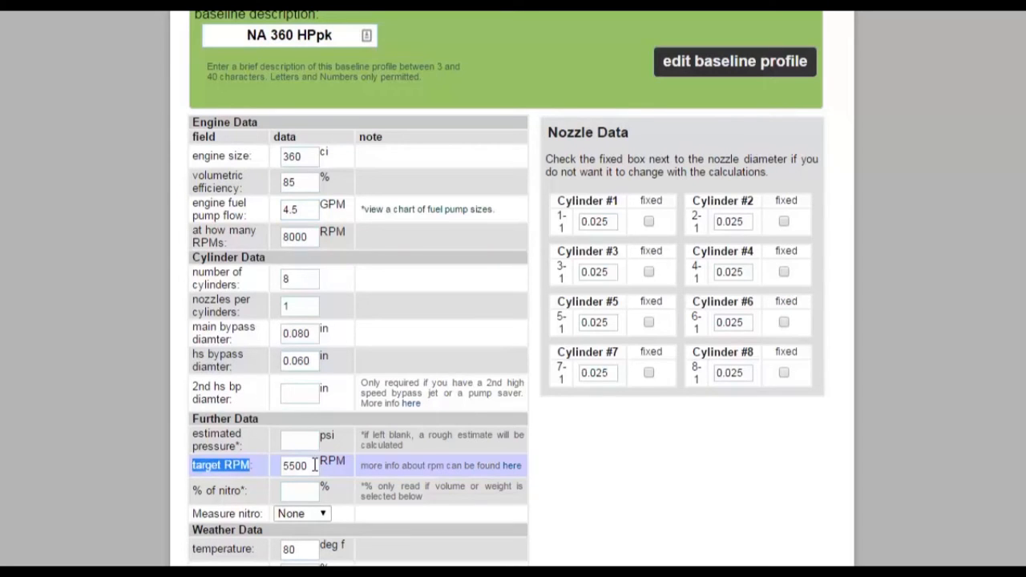
left_click_drag(313, 464, 267, 468)
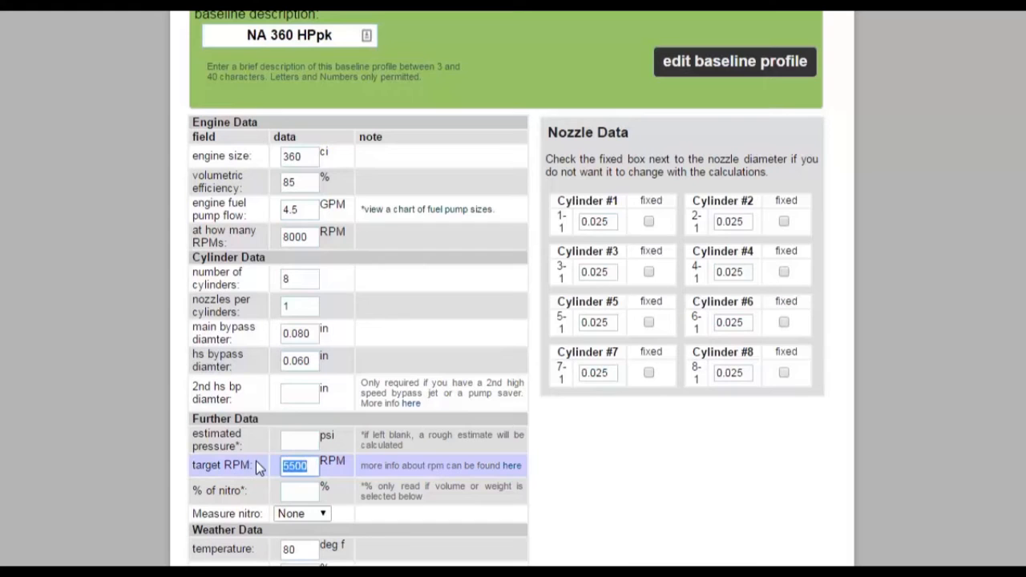
left_click(311, 467)
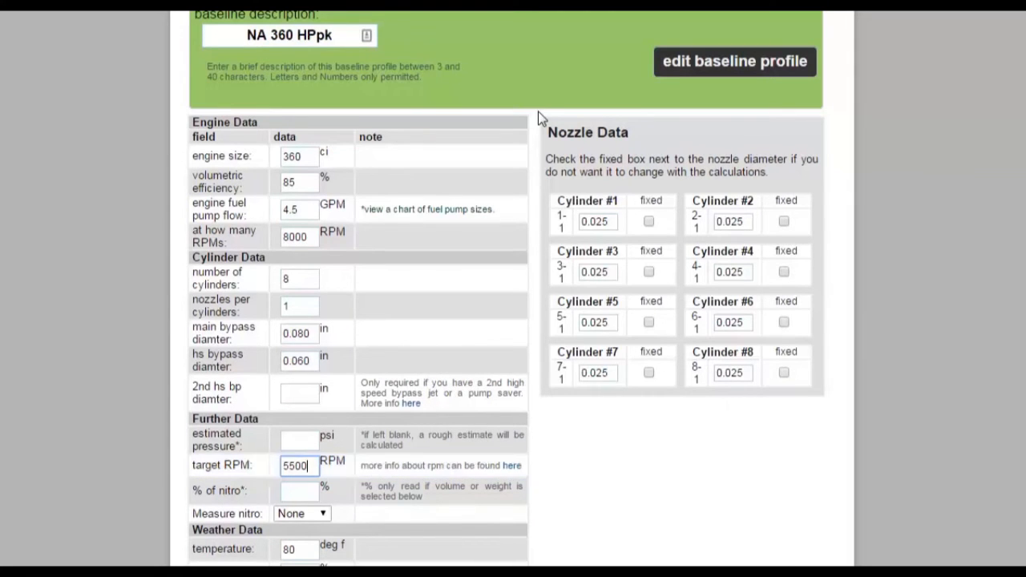
Open the AFR calculator with the NA 360 HPpk profile and calculate the air-to-fuel ratio from its baseline data.
scroll(538, 112, "up", 3)
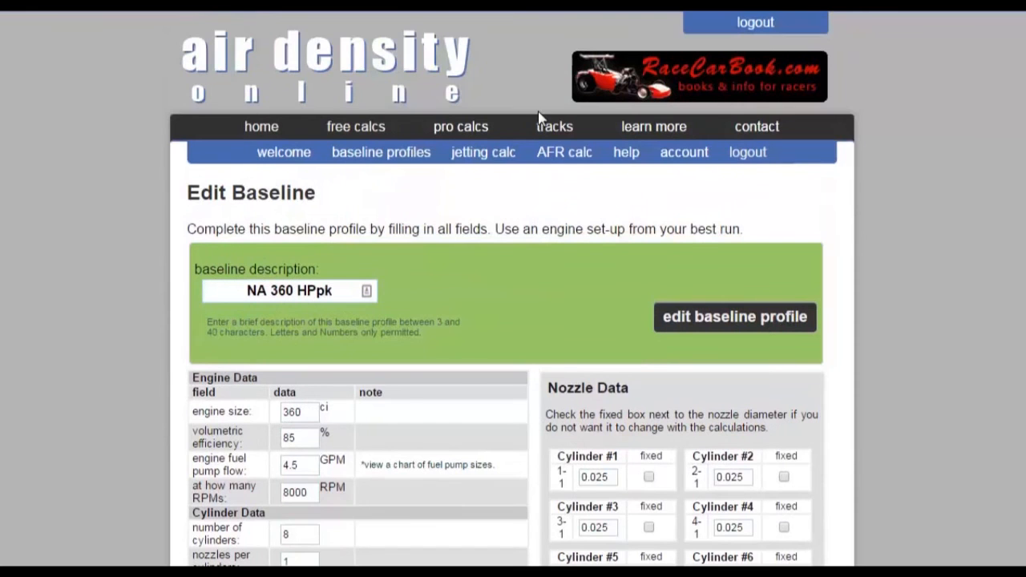
left_click(551, 157)
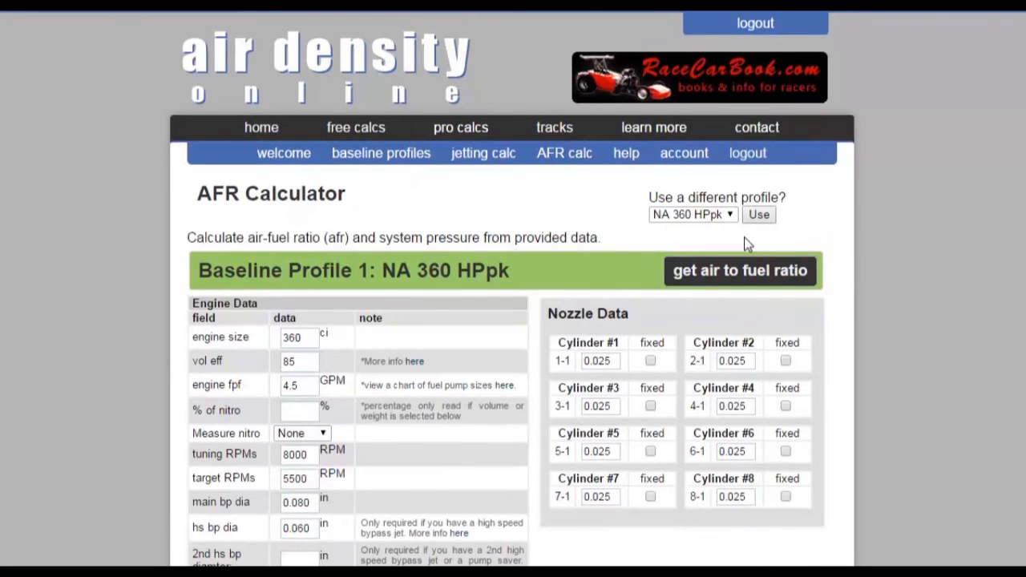
left_click(726, 217)
left_click(725, 225)
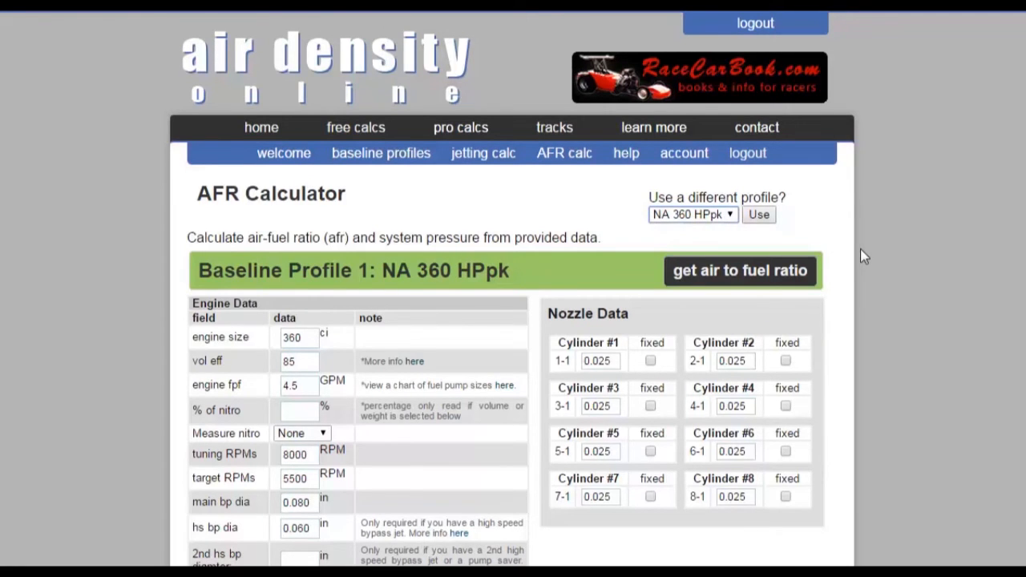
scroll(861, 256, "down", 3)
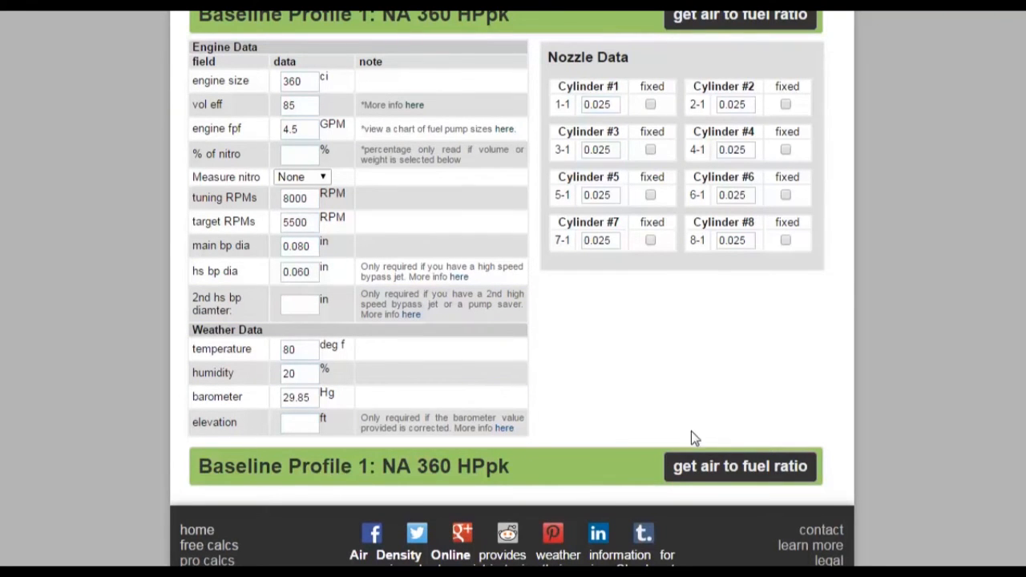
left_click(694, 469)
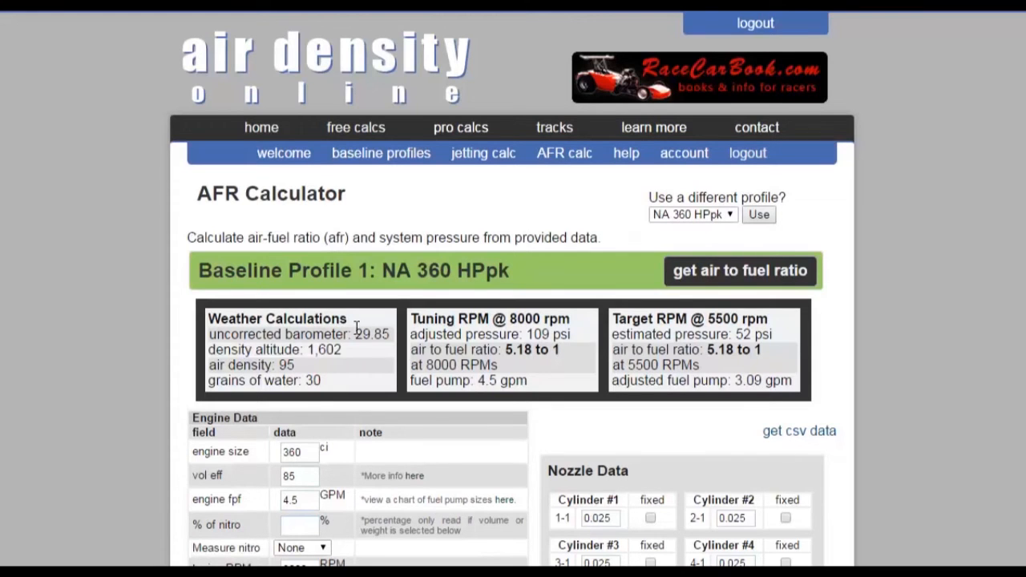
Examine the weather calculations: uncorrected barometer, density altitude, air density and grains of water.
left_click_drag(356, 336, 386, 337)
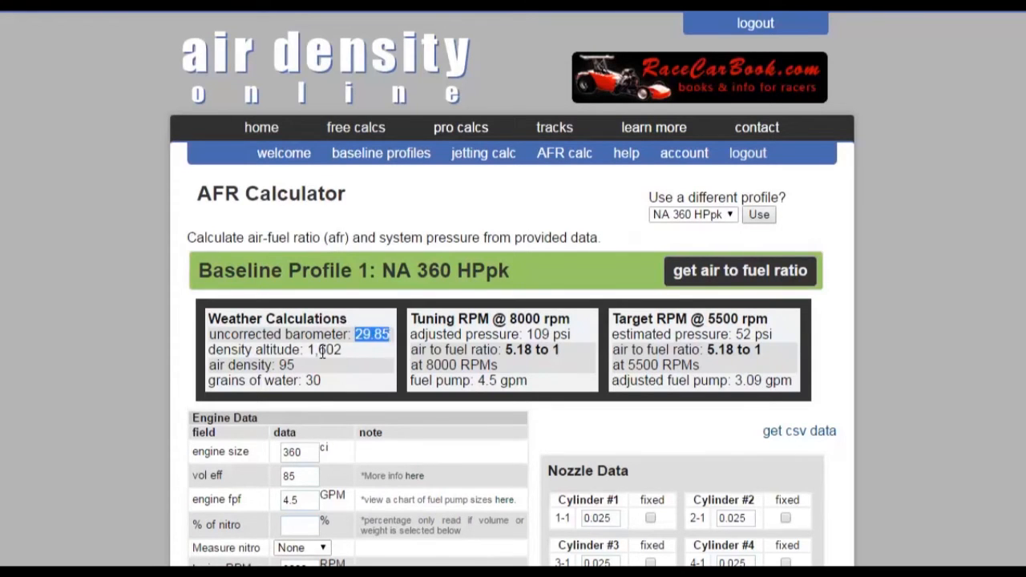
left_click_drag(307, 350, 343, 350)
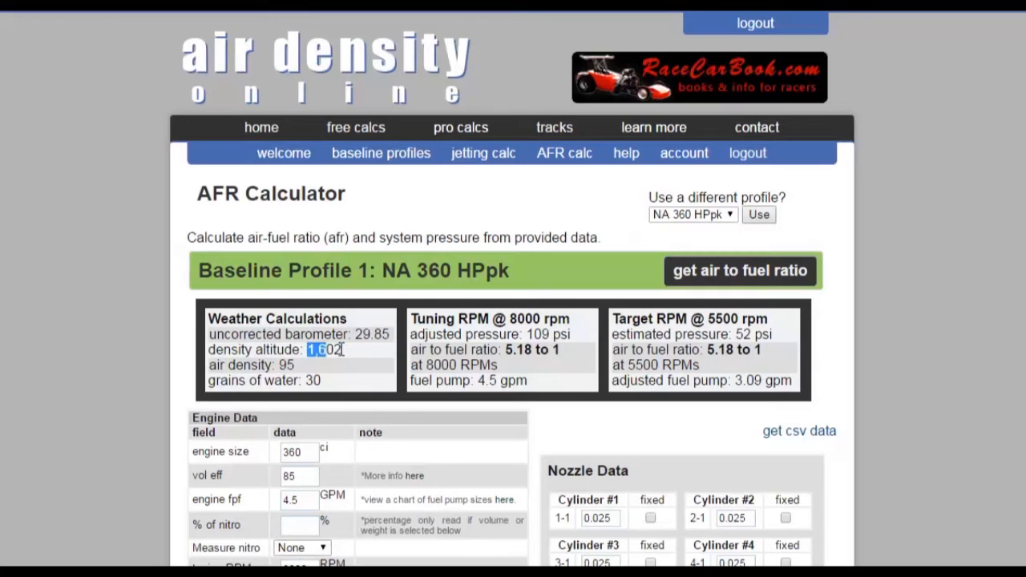
left_click(280, 364)
left_click_drag(280, 364, 320, 382)
left_click(372, 393)
Examine the adjusted pressure and air-to-fuel ratio calculated for the tuning RPM.
left_click_drag(527, 333, 585, 331)
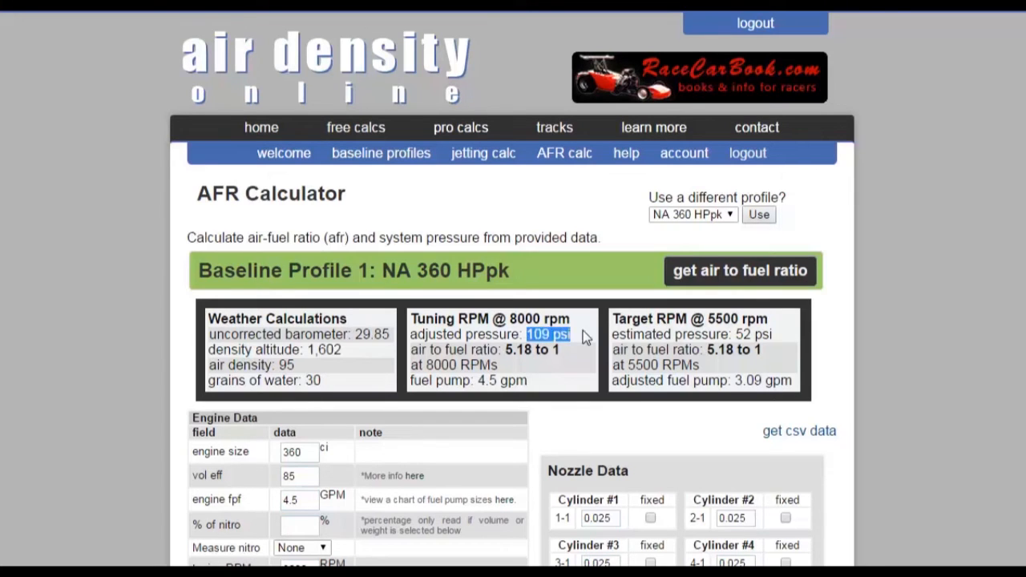
left_click(583, 362)
left_click_drag(503, 349, 572, 357)
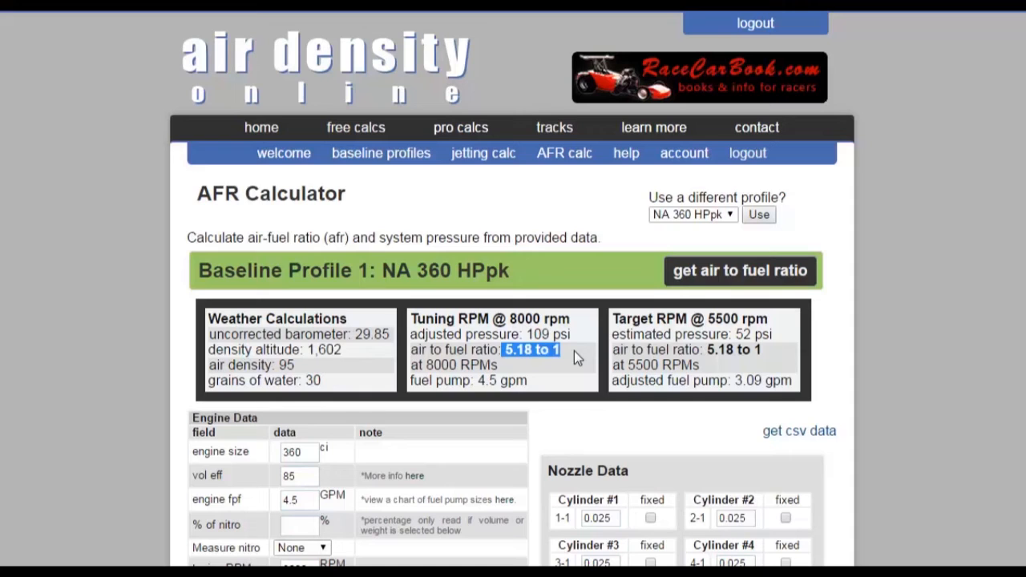
left_click(574, 351)
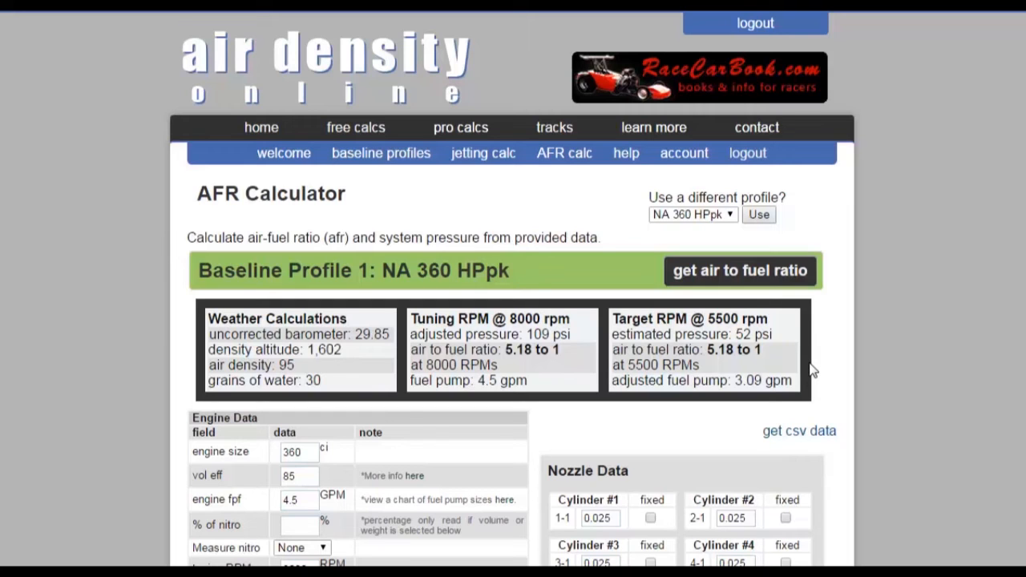
Clear the high-speed bypass diameter and recalculate the air-to-fuel ratio.
scroll(811, 370, "down", 5)
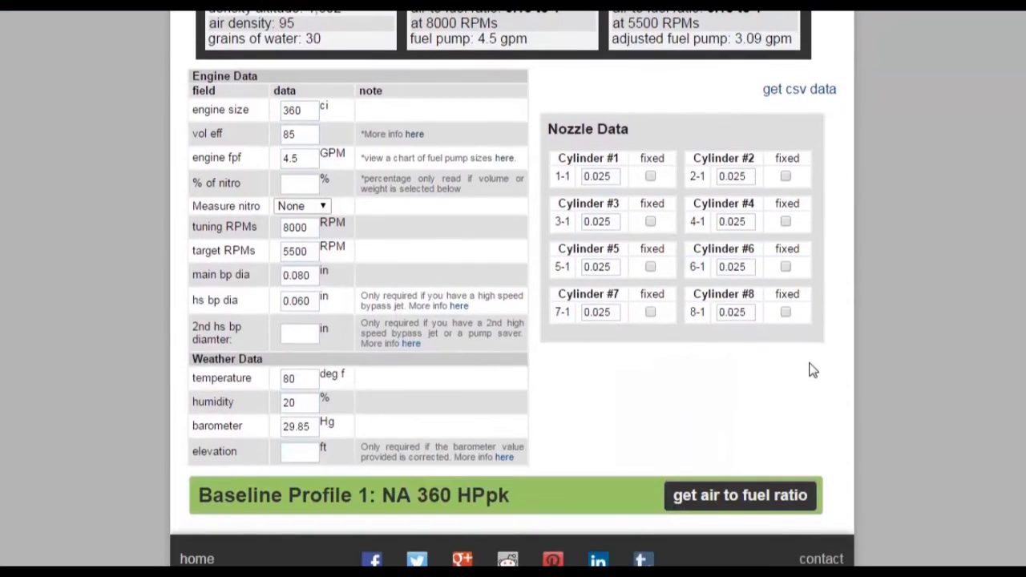
left_click(286, 300)
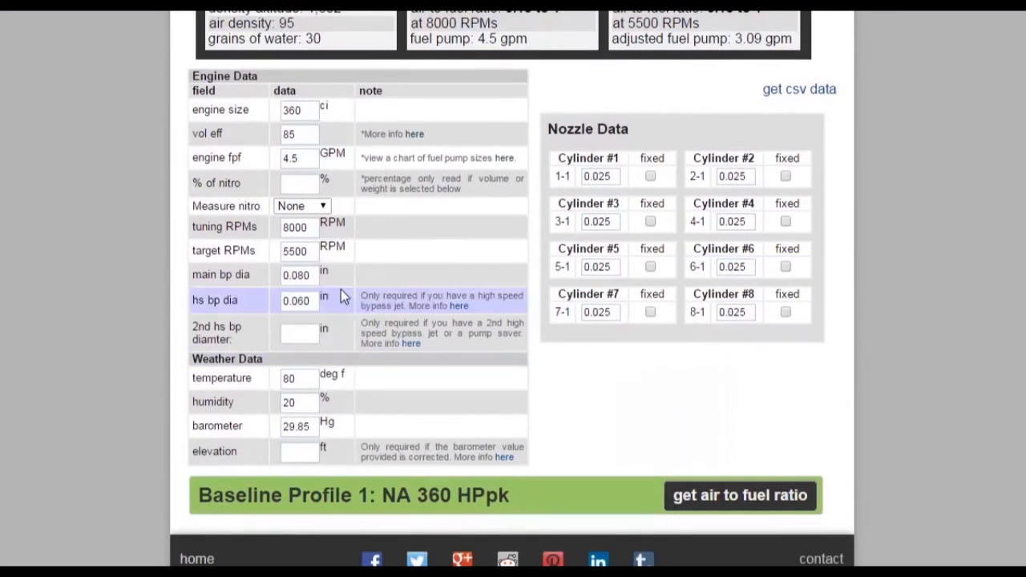
left_click_drag(286, 300, 283, 300)
key("BackSpace")
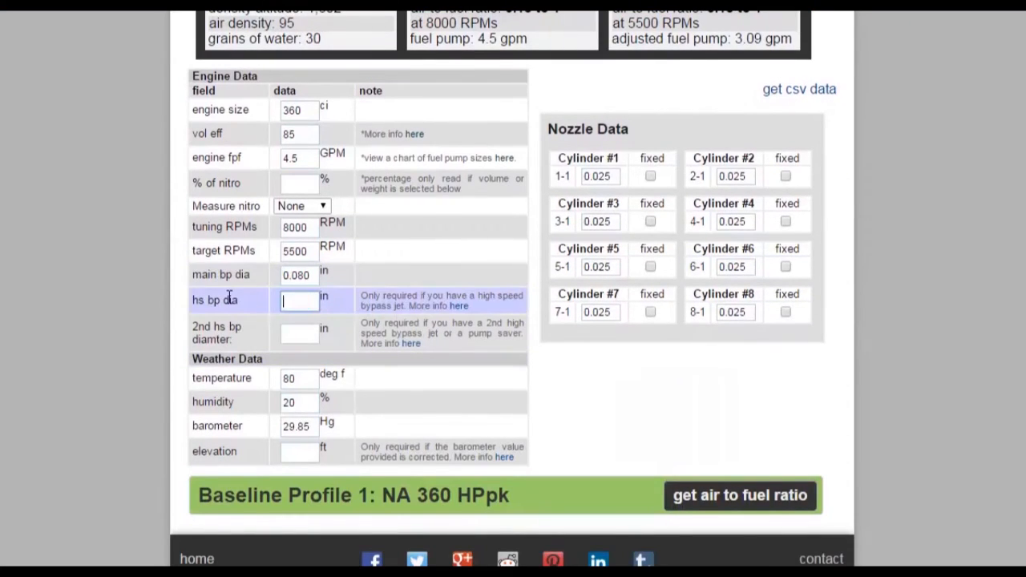
left_click(695, 502)
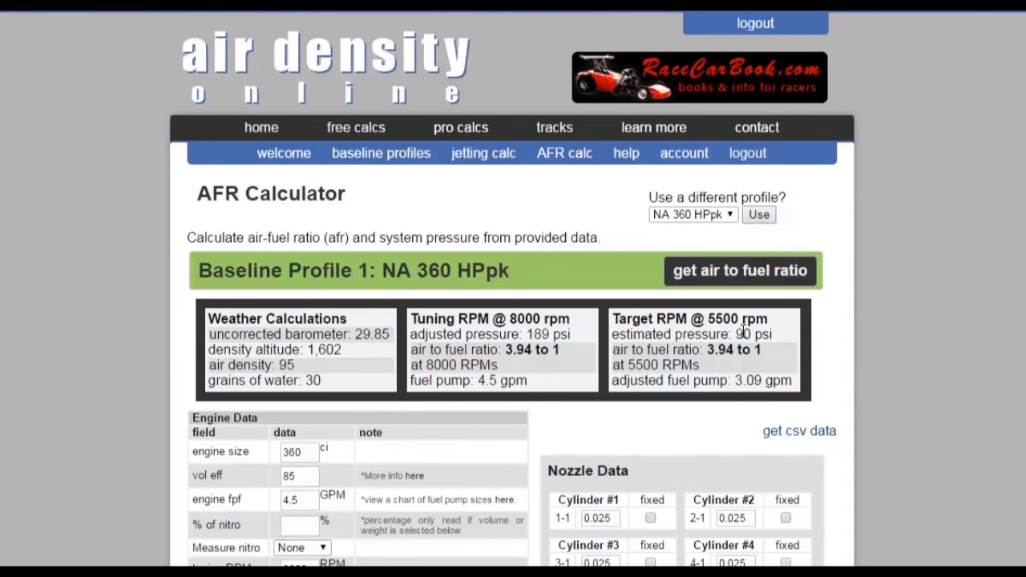
Examine the estimated pressure and air-to-fuel ratio at the target RPM without the high-speed bypass.
left_click_drag(736, 334, 772, 335)
left_click_drag(708, 319, 774, 335)
left_click(785, 345)
left_click_drag(707, 350, 763, 351)
left_click(787, 354)
Set the target RPMs to 5000 and recalculate the air-to-fuel ratio.
scroll(788, 353, "down", 4)
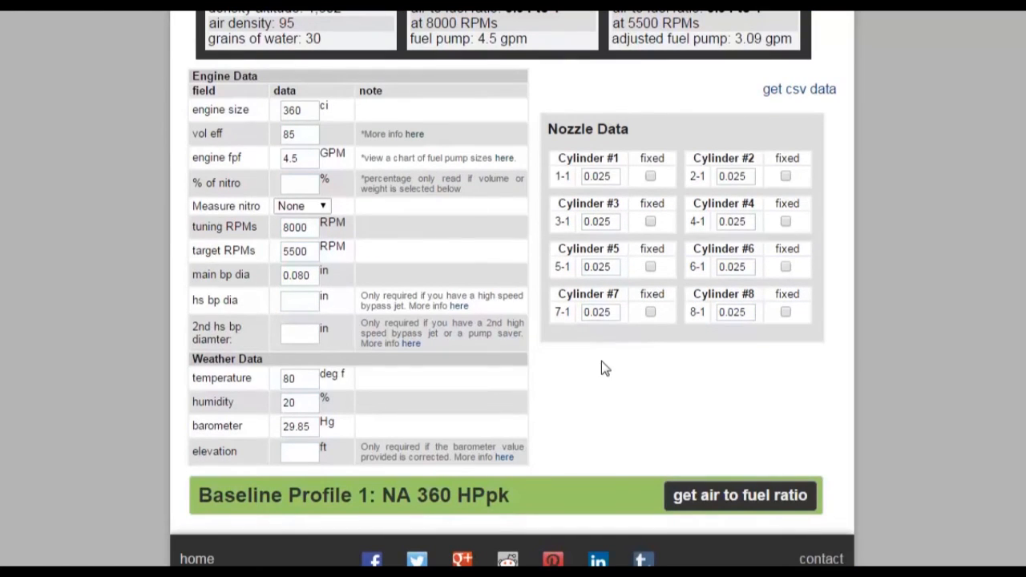
left_click_drag(309, 251, 226, 238)
type("5000")
left_click(688, 493)
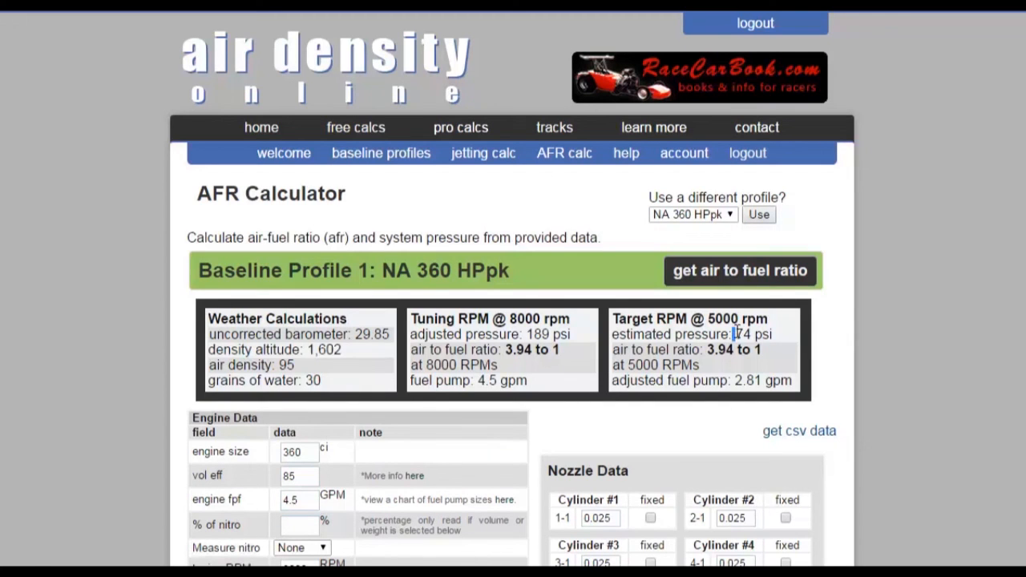
Check the estimated pressure calculated for the 5000 rpm target.
left_click_drag(732, 333, 776, 333)
left_click(778, 338)
left_click_drag(707, 319, 769, 321)
left_click(791, 344)
Set the target RPMs to 1200, recalculate the air-to-fuel ratio and check the estimated pressure at that speed.
scroll(851, 354, "down", 6)
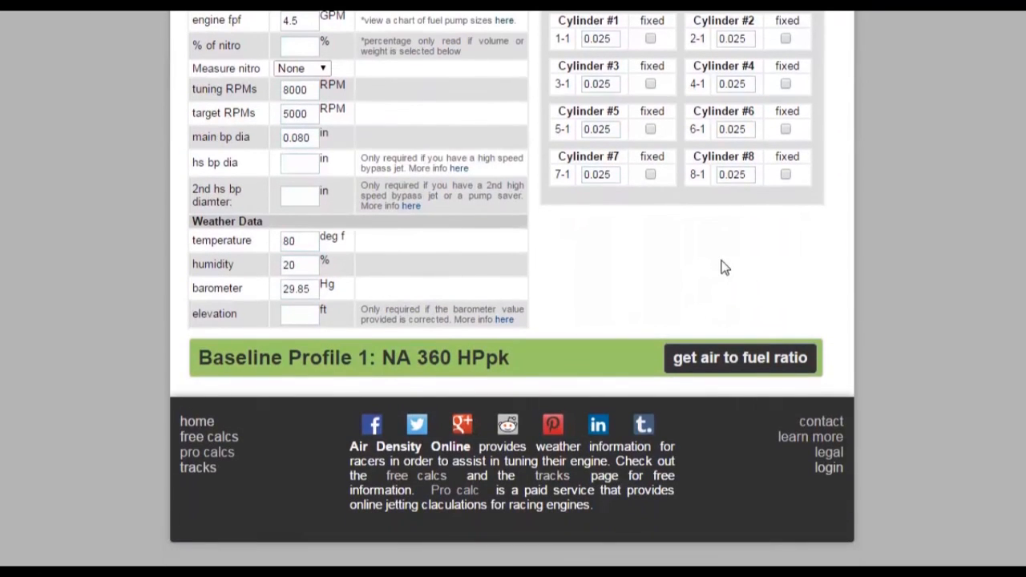
left_click_drag(314, 113, 243, 119)
type("1200")
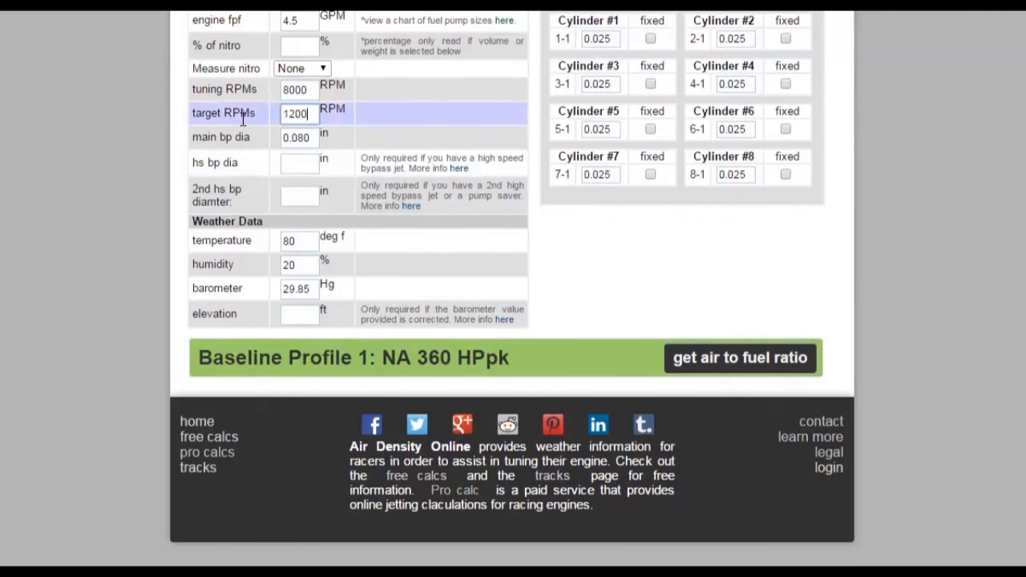
left_click(702, 355)
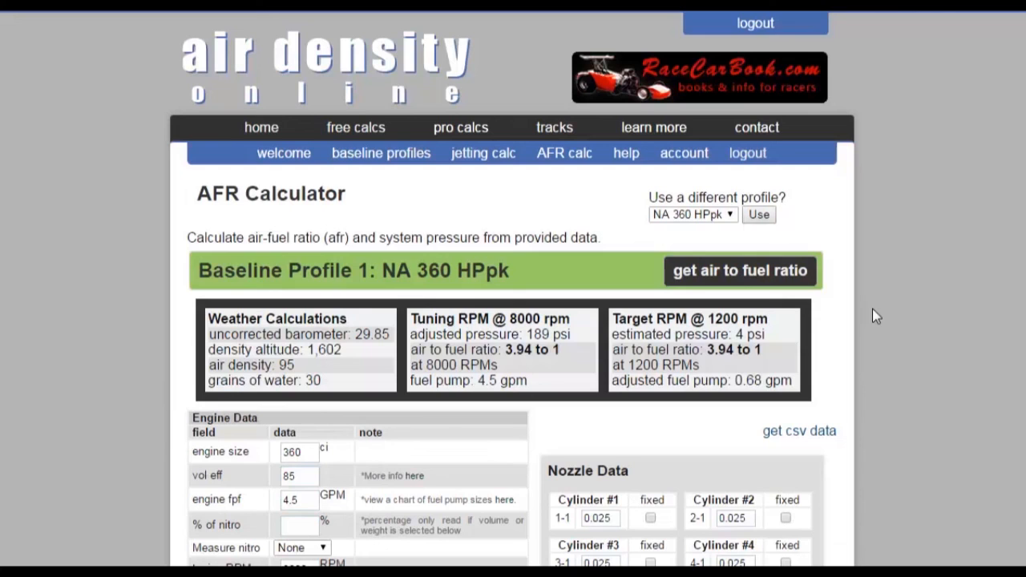
left_click_drag(735, 334, 771, 334)
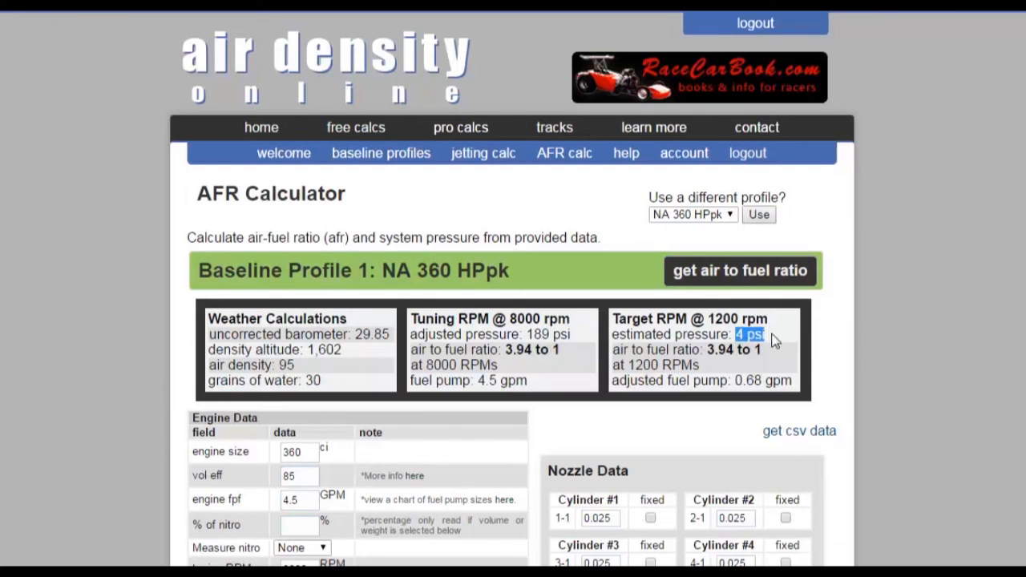
left_click(789, 342)
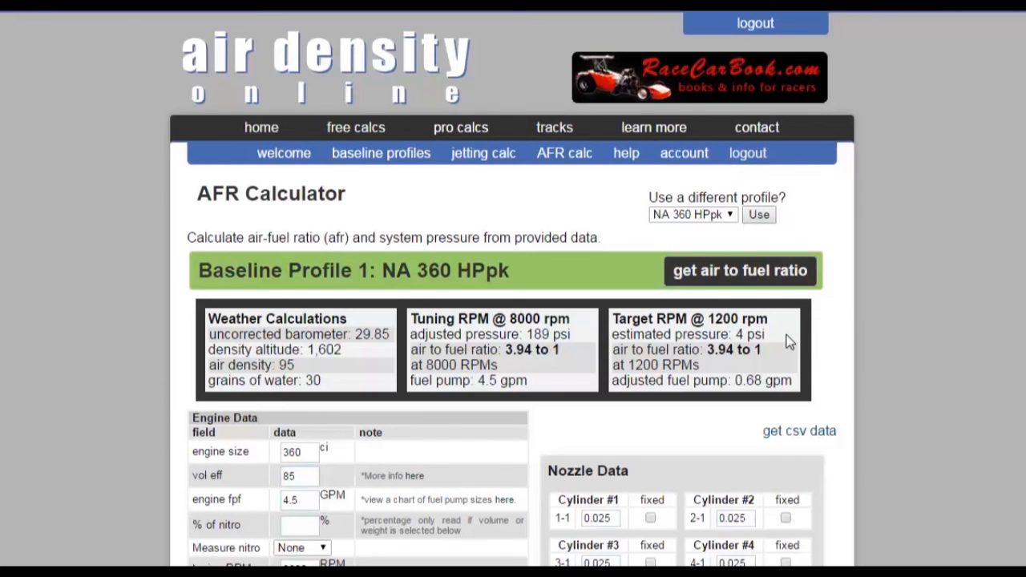